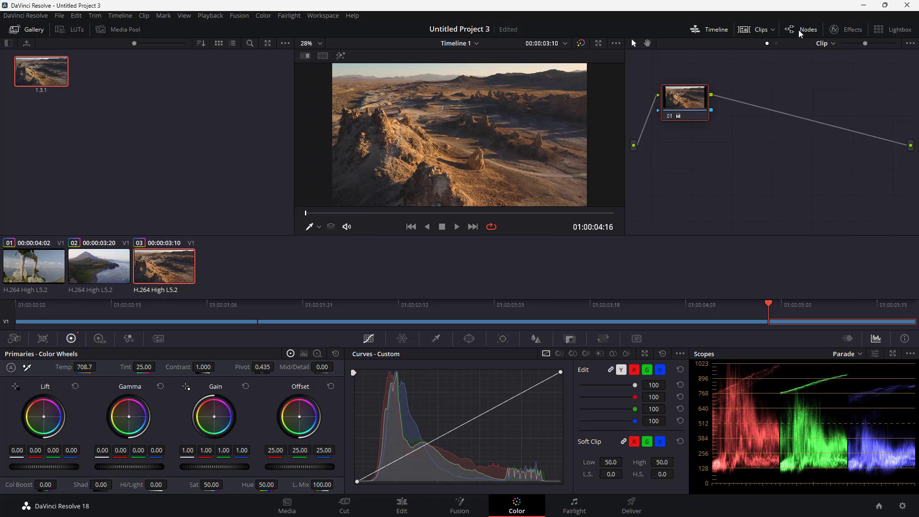
Warm node 01 by pushing the Offset wheel toward orange to 30.88 / 23.62 / 13.75
left_click_drag(679, 108, 697, 93)
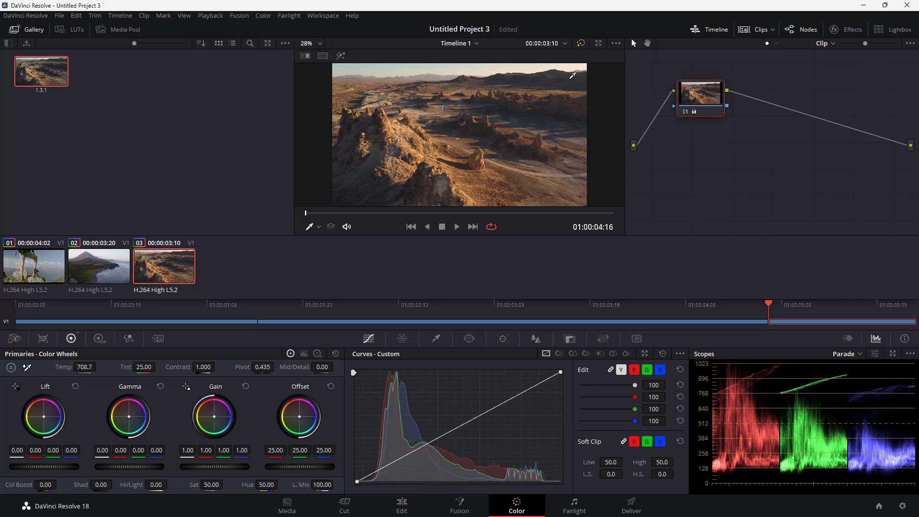
left_click(796, 29)
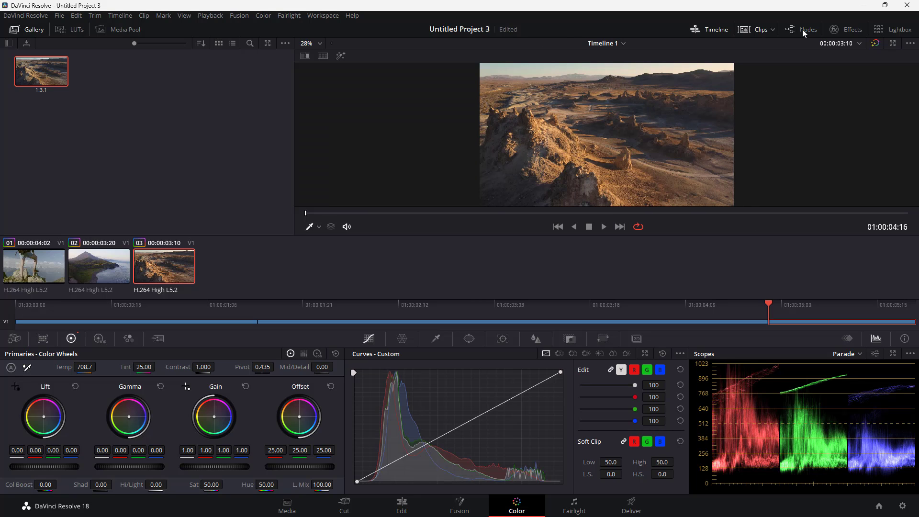
left_click(802, 32)
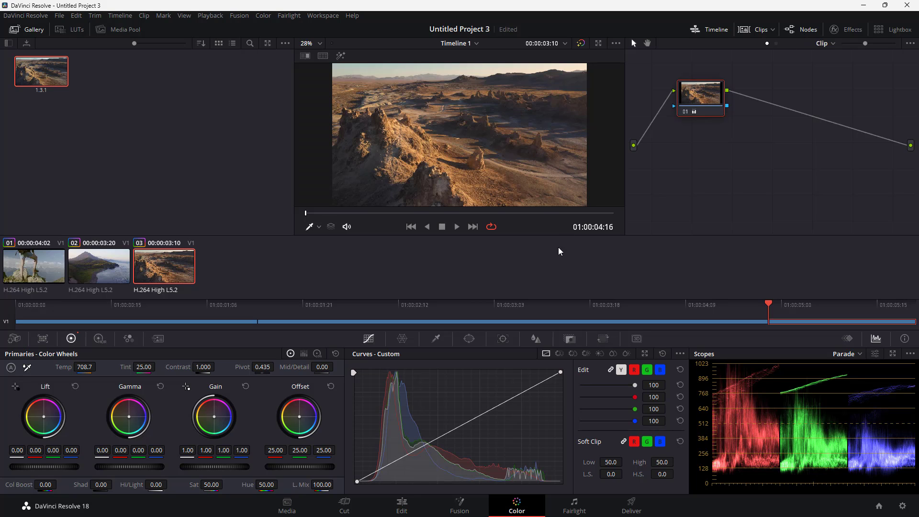
left_click_drag(699, 100, 673, 95)
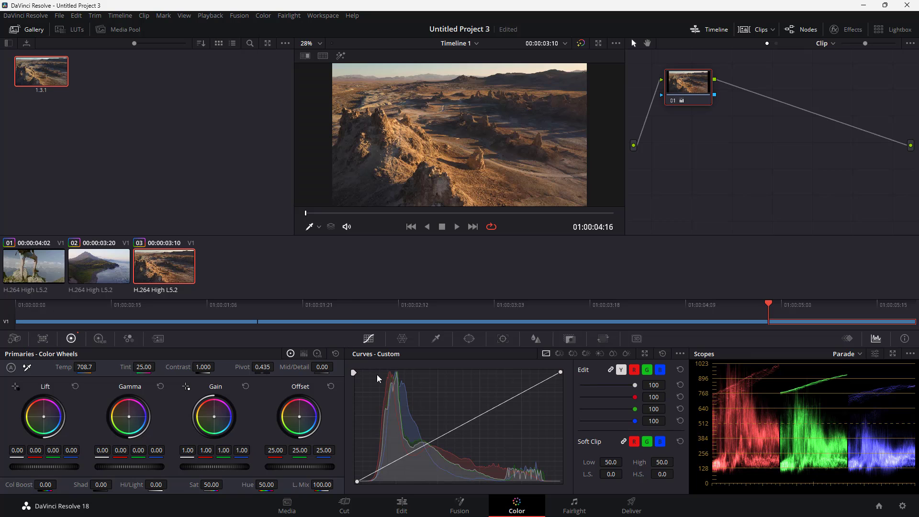
mouse_move(297, 419)
left_mouse_down()
mouse_move(303, 422)
mouse_move(297, 414)
left_mouse_up()
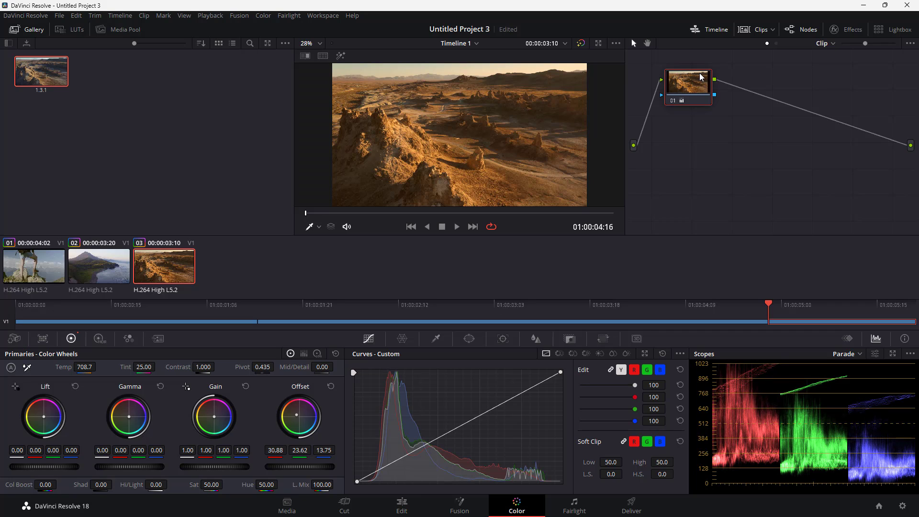
mouse_move(702, 83)
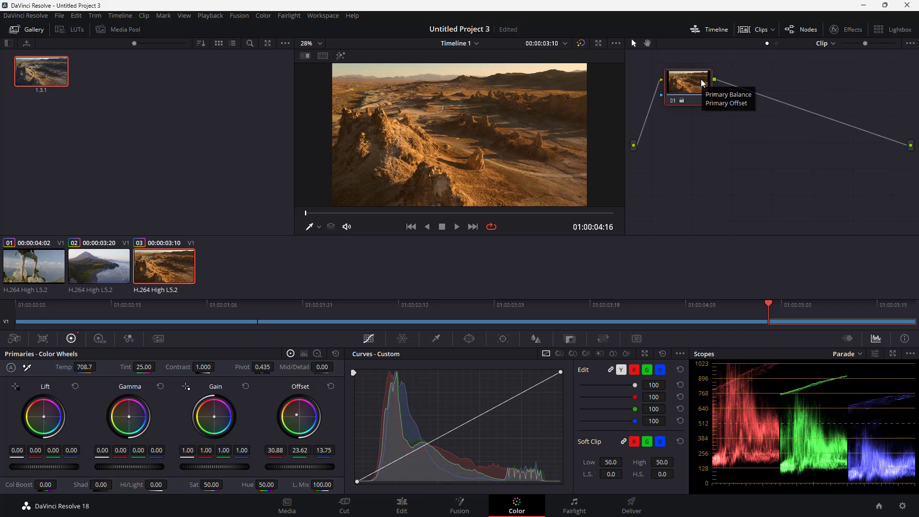
Add serial node 02 after node 01 and arrange both nodes in the Node Editor
right_click(687, 86)
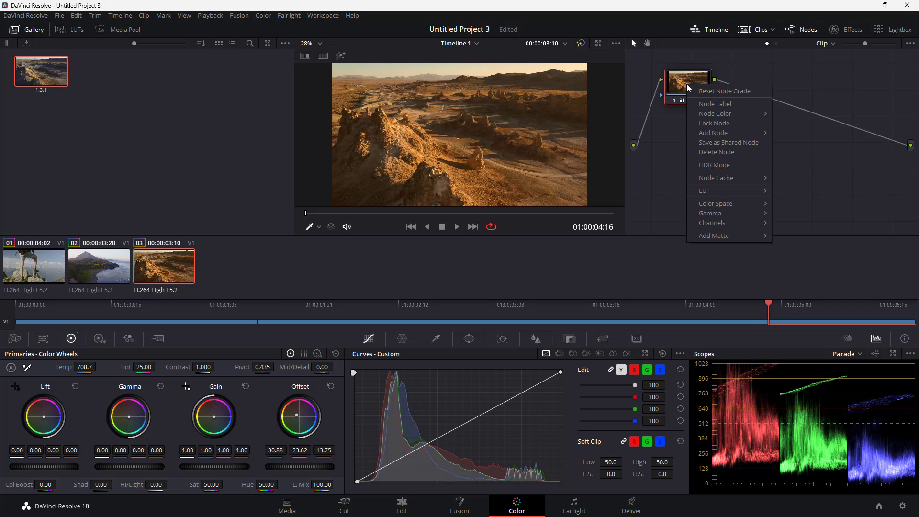
mouse_move(750, 133)
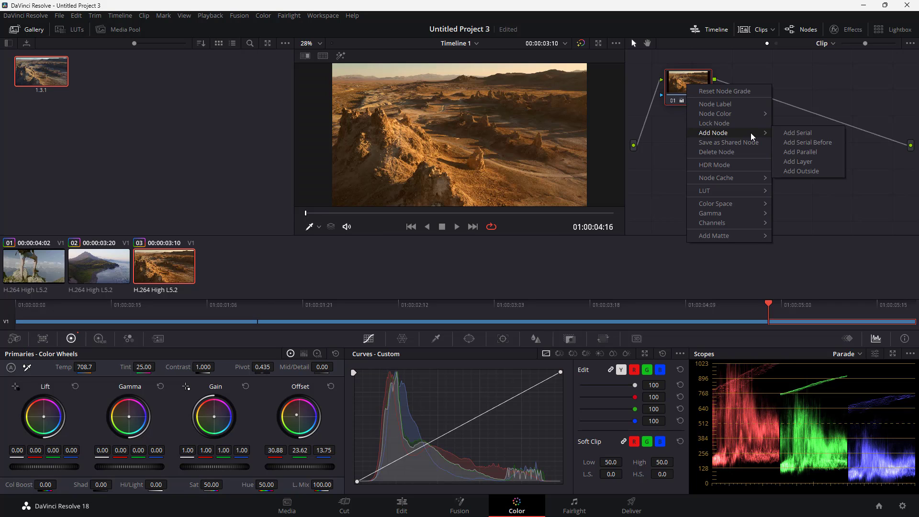
left_click(803, 134)
left_click_drag(762, 82, 790, 93)
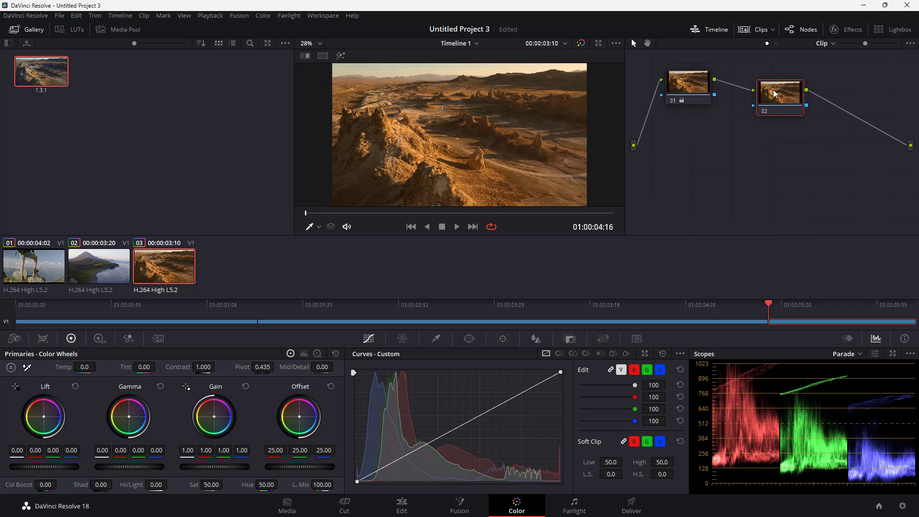
left_click(691, 78)
mouse_move(691, 78)
left_mouse_down()
mouse_move(701, 72)
mouse_move(684, 73)
mouse_move(689, 80)
left_mouse_up()
left_click_drag(782, 104, 773, 94)
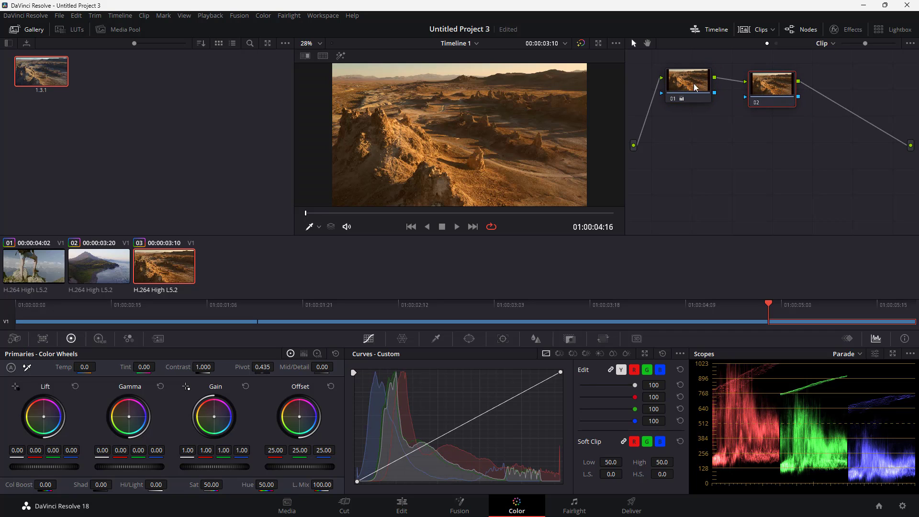
Cool node 02 with a blue offset of 6.19 / 28.04 / 47.08 and nudge nodes 01 and 02
left_click_drag(298, 421, 305, 427)
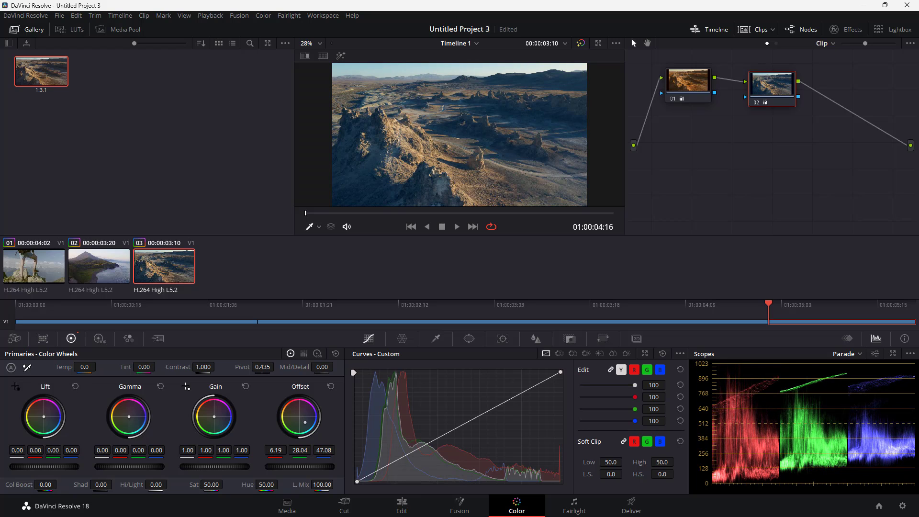
left_click_drag(700, 93, 706, 94)
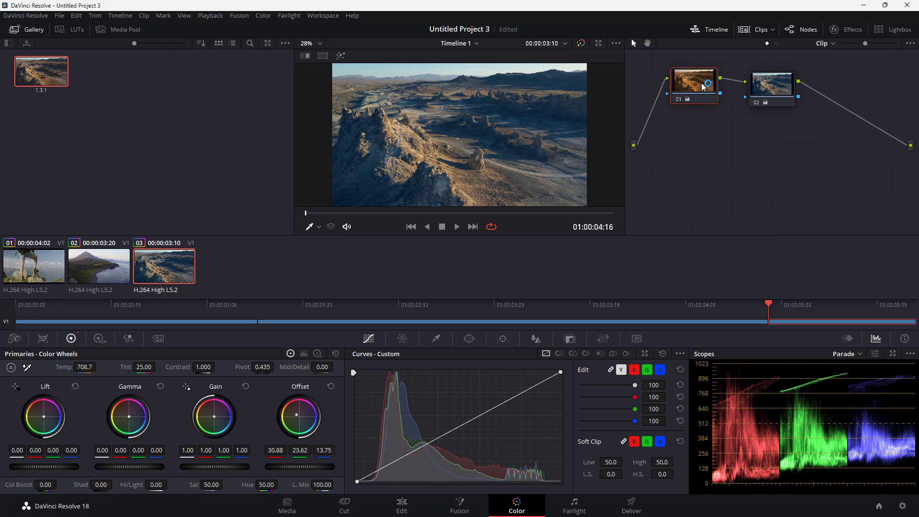
left_click(763, 90)
left_click_drag(764, 90, 767, 87)
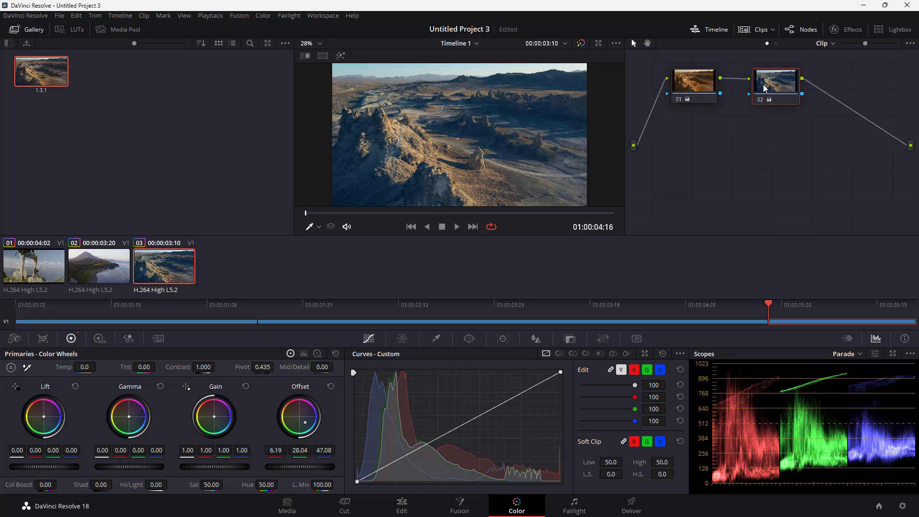
Add serial node 03 after node 02 via Add Node > Add Serial
right_click(787, 86)
mouse_move(831, 136)
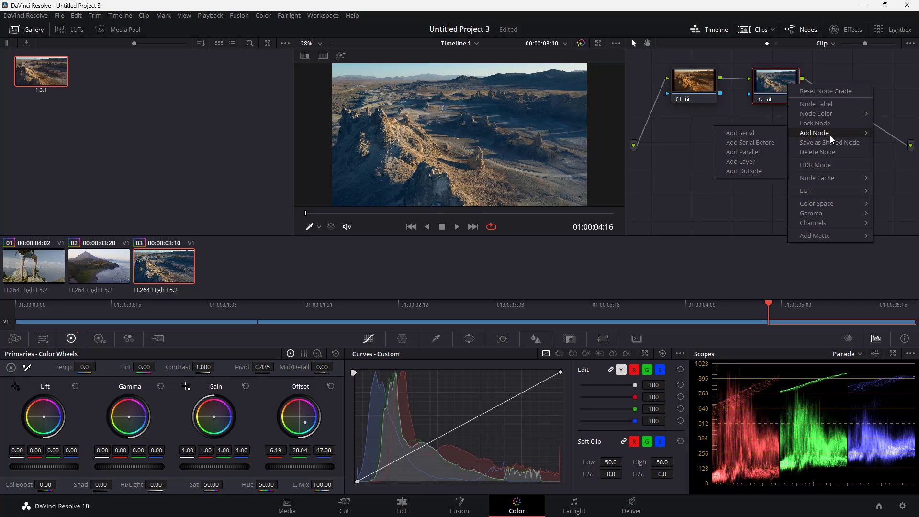
left_click(758, 134)
left_click_drag(853, 128, 856, 131)
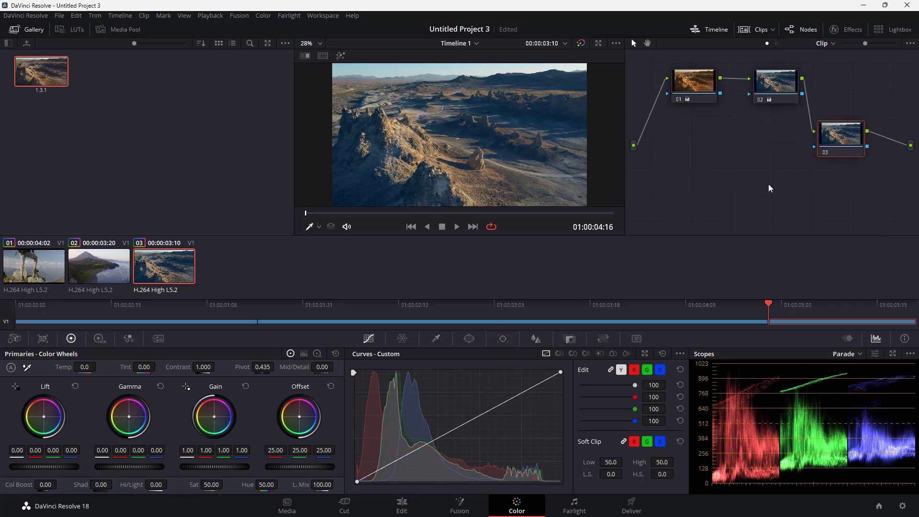
Shift node 03's gamma toward blue and warm its lift slightly
left_click_drag(120, 418, 125, 422)
left_click_drag(44, 416, 42, 414)
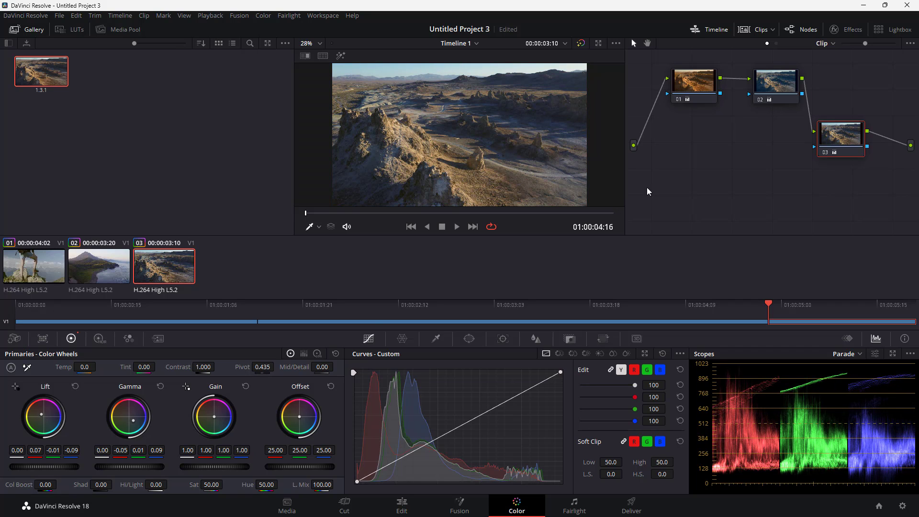
left_click_drag(773, 82, 790, 95)
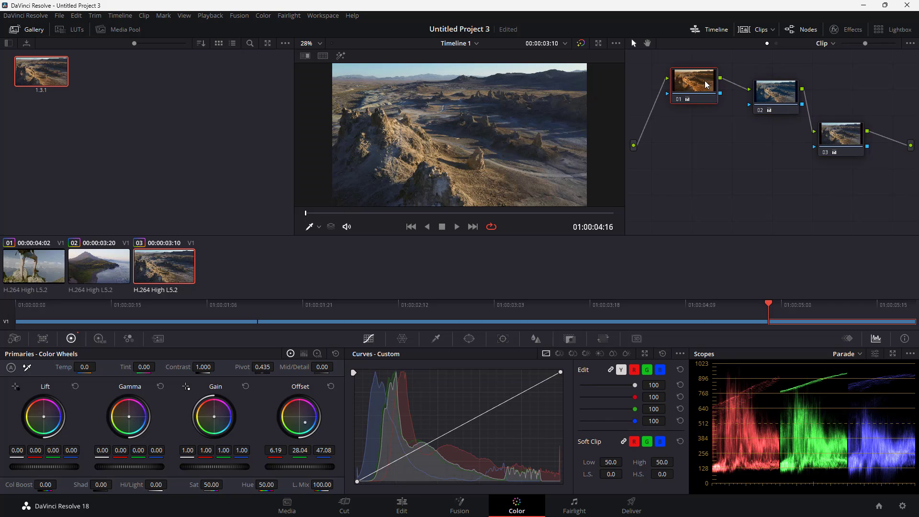
Move node 01 left, relink its output, and pull nodes 02 and 03 off the main chain
left_click(706, 84)
left_click(829, 137)
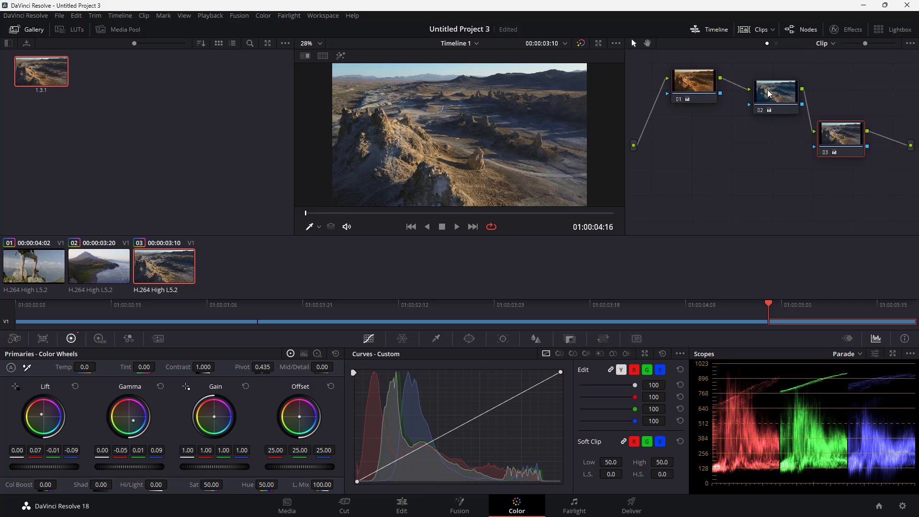
left_click_drag(700, 85, 680, 90)
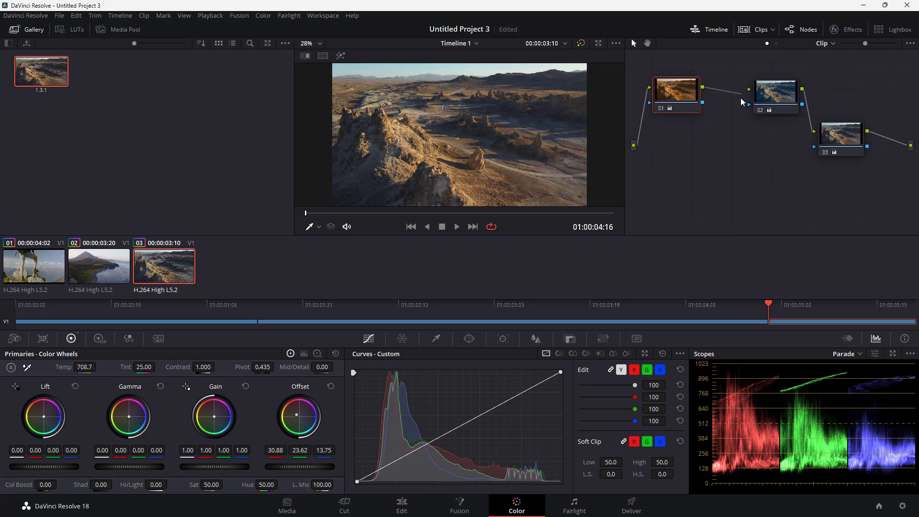
left_click_drag(730, 115, 749, 103)
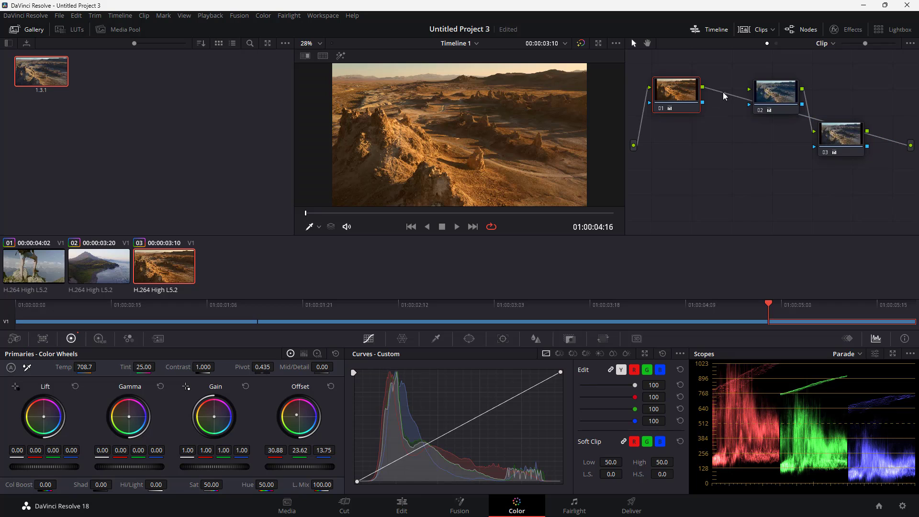
left_click_drag(780, 95, 737, 173)
left_click_drag(834, 139, 835, 188)
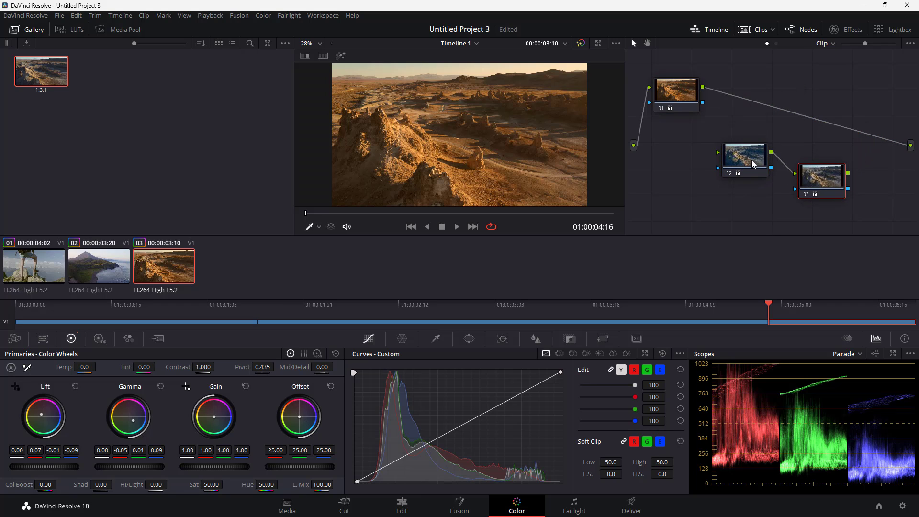
Reposition node 03 below node 02 and start relinking nodes 01, 02 and 03
left_click_drag(739, 165, 720, 161)
left_click_drag(837, 187, 821, 187)
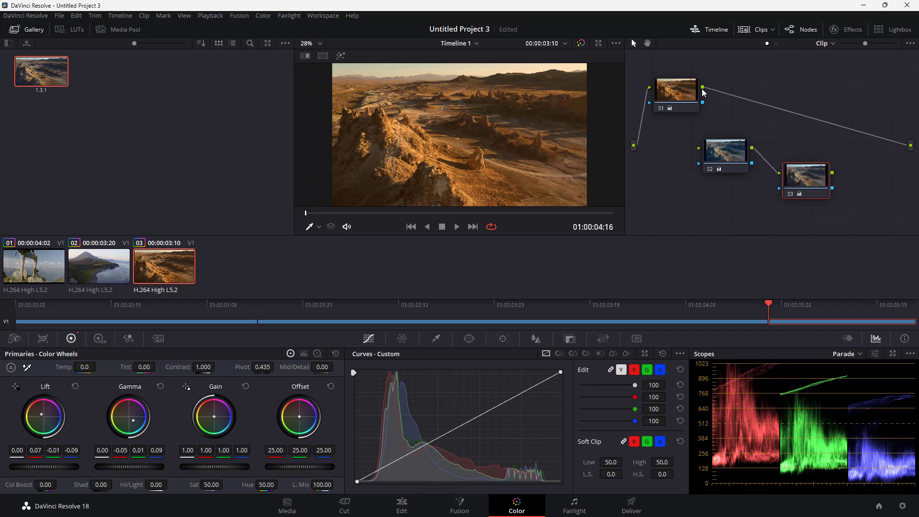
left_click_drag(865, 133, 780, 174)
left_click_drag(726, 149, 680, 164)
left_click_drag(806, 177, 910, 145)
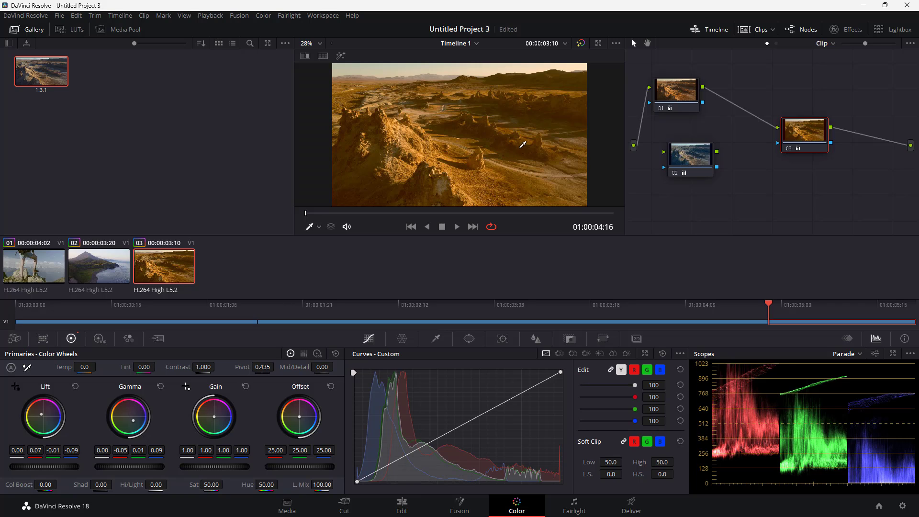
left_click_drag(699, 163, 910, 145)
Connect node 01 into node 02 and node 03 into the output, lining the nodes up in series
left_click_drag(813, 137, 774, 101)
left_click_drag(705, 173, 733, 165)
left_click_drag(760, 100, 768, 138)
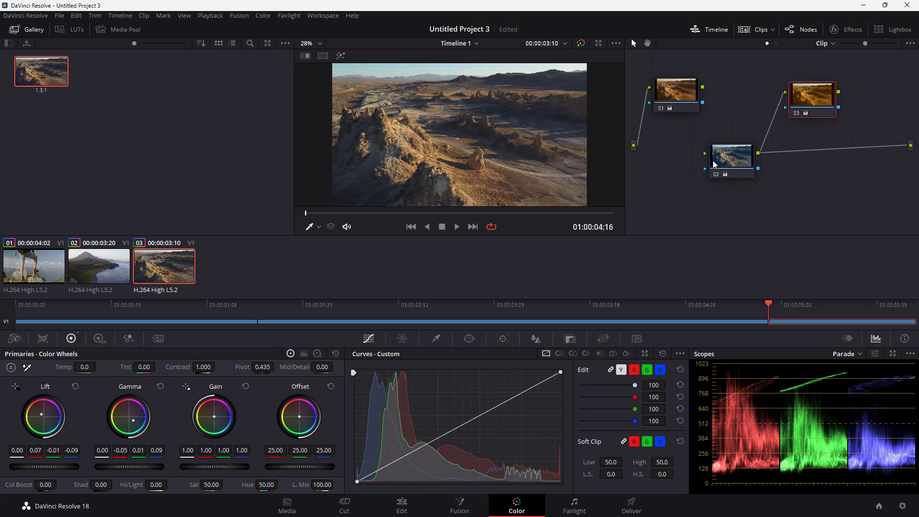
left_click_drag(702, 88, 705, 153)
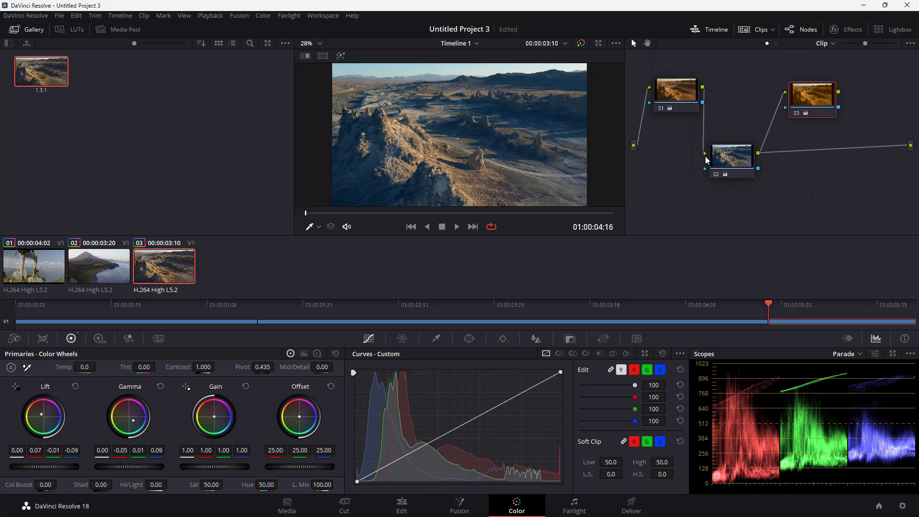
left_click_drag(839, 92, 910, 145)
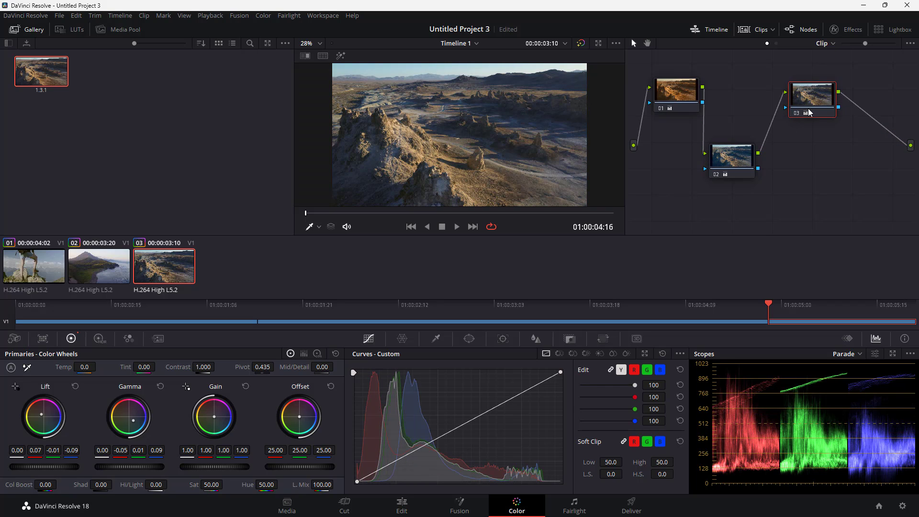
left_click_drag(808, 112, 824, 137)
left_click_drag(732, 158, 761, 92)
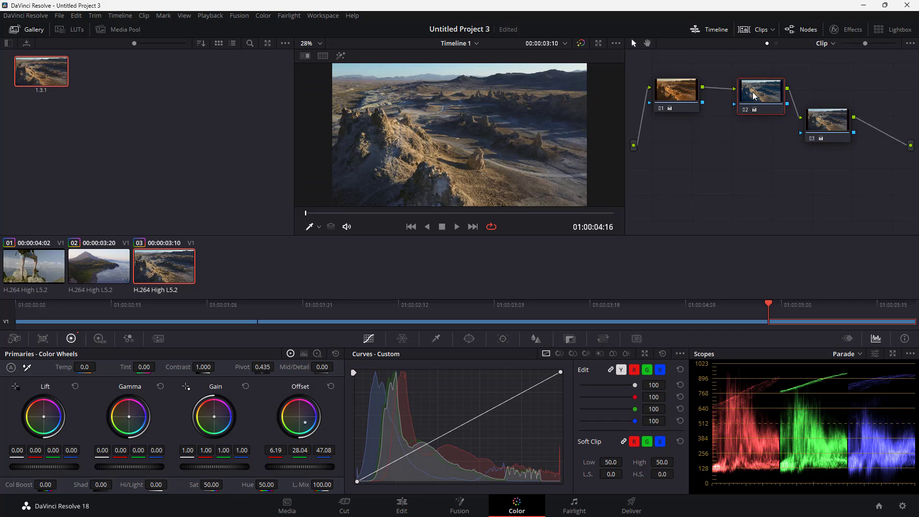
Move nodes 01, 02 and 03 to new graph positions without breaking their serial links
left_click_drag(685, 105, 690, 114)
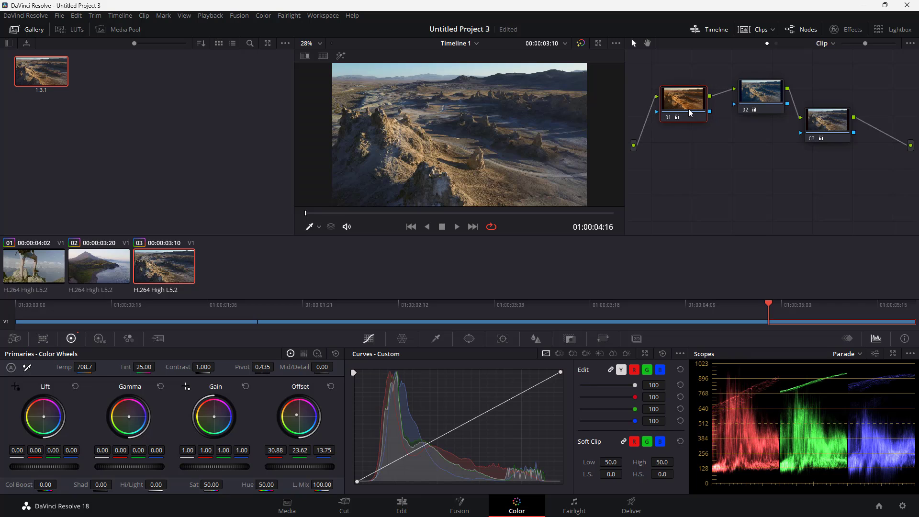
left_click_drag(756, 108, 750, 93)
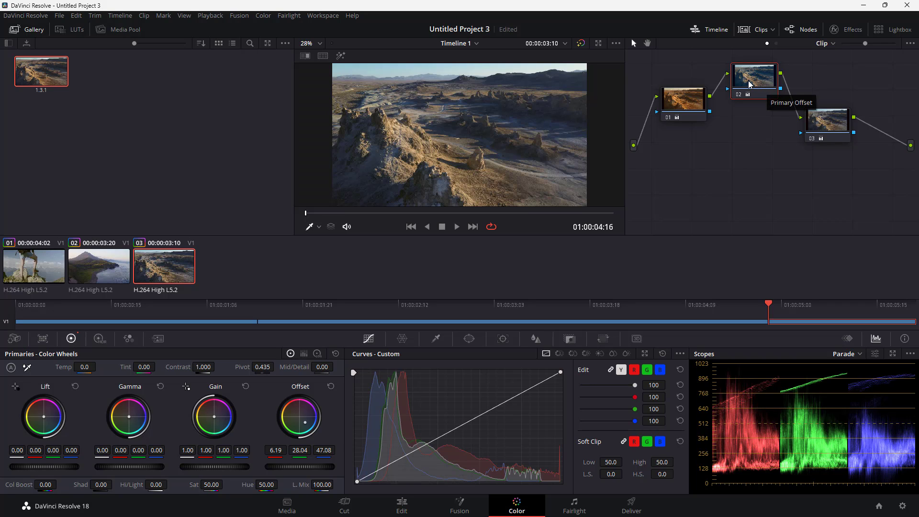
left_click_drag(748, 84, 749, 92)
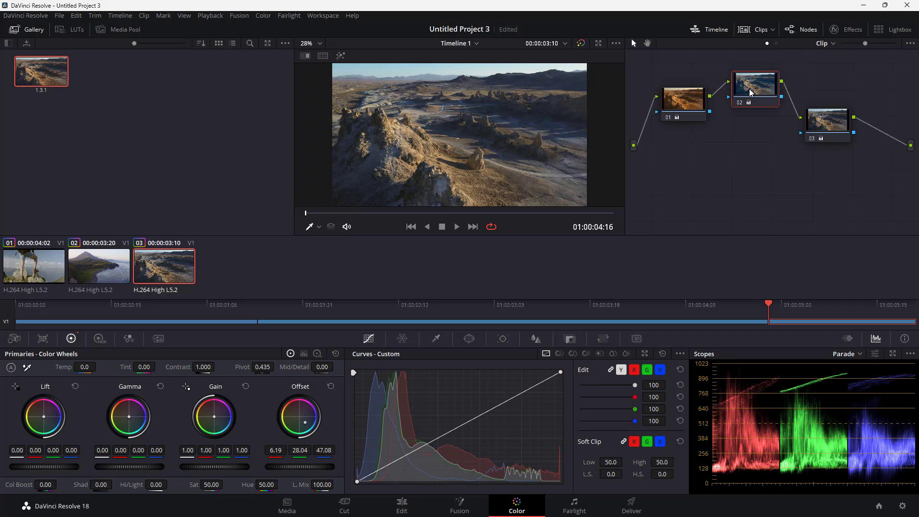
left_click_drag(811, 129, 788, 151)
right_click(820, 145)
Add serial node 04 after node 03 and spread the nodes out to make room
mouse_move(842, 194)
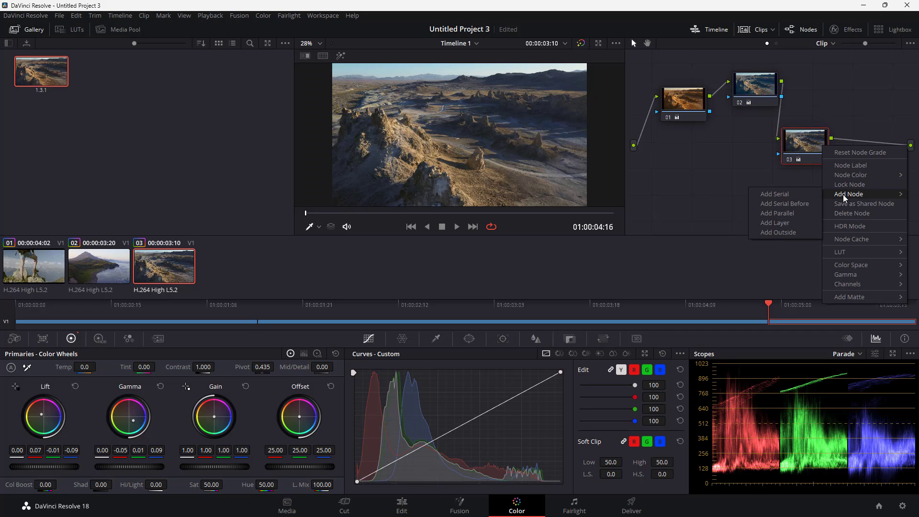
left_click(798, 195)
left_click_drag(807, 158, 868, 158)
left_click_drag(809, 201, 808, 165)
left_click_drag(755, 88, 741, 80)
left_click_drag(797, 145, 790, 121)
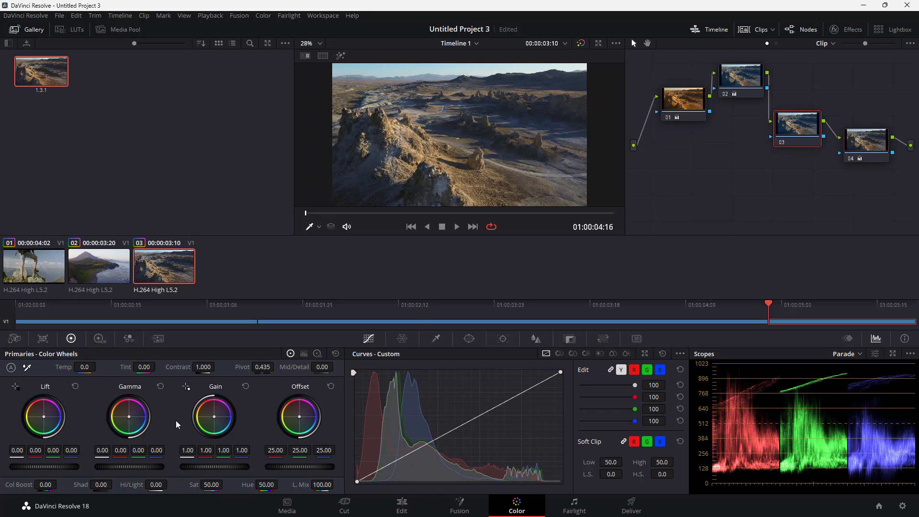
Tint node 04's gain toward magenta, raise its offset to 46.15, and unhook it from the chain
left_click_drag(214, 416, 214, 415)
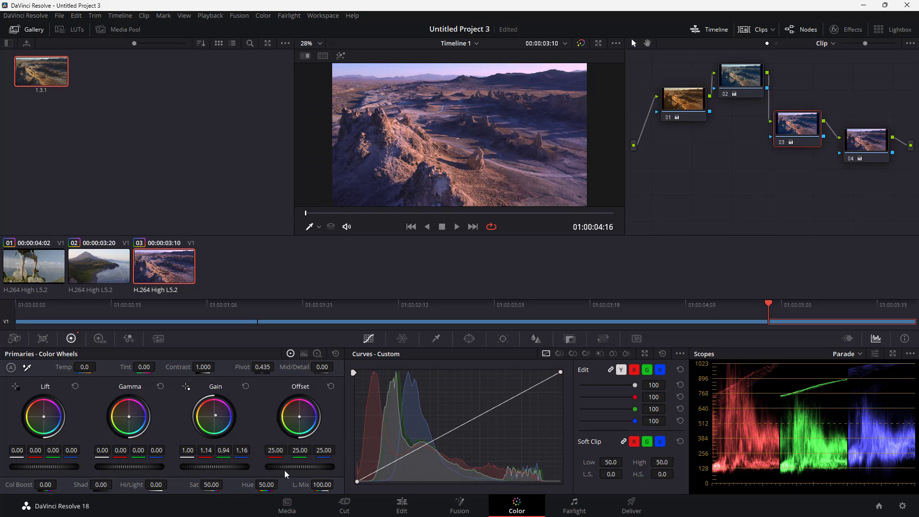
left_click_drag(266, 469, 309, 469)
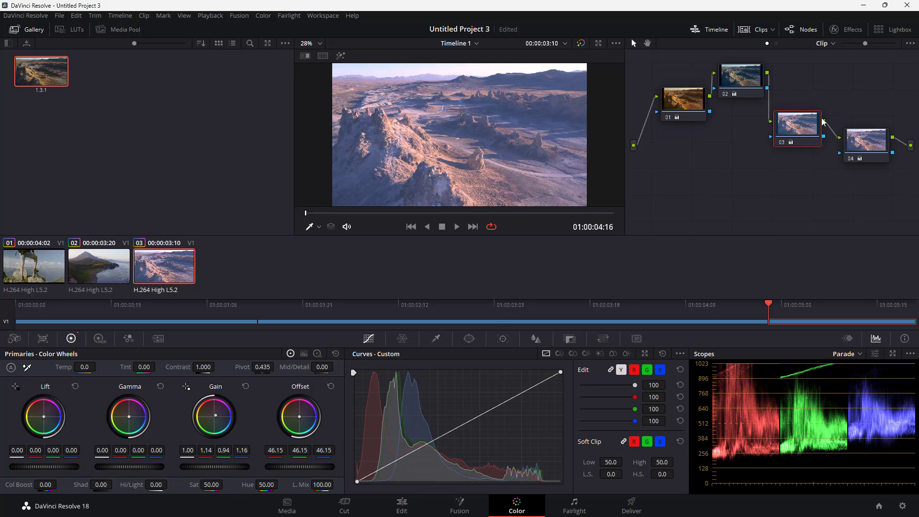
left_click_drag(816, 140, 763, 172)
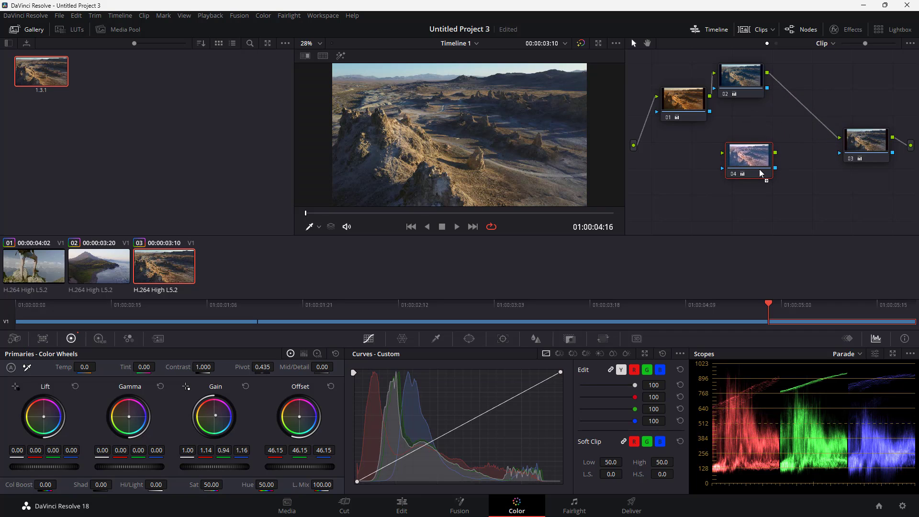
Feed the source into purple node 04 and place it ahead of node 01
left_click_drag(845, 154, 801, 113)
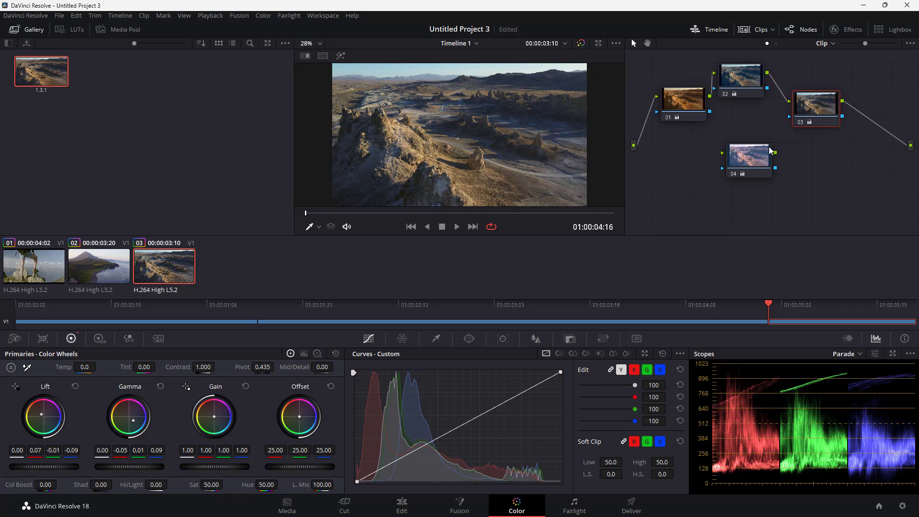
left_click_drag(656, 98, 742, 122)
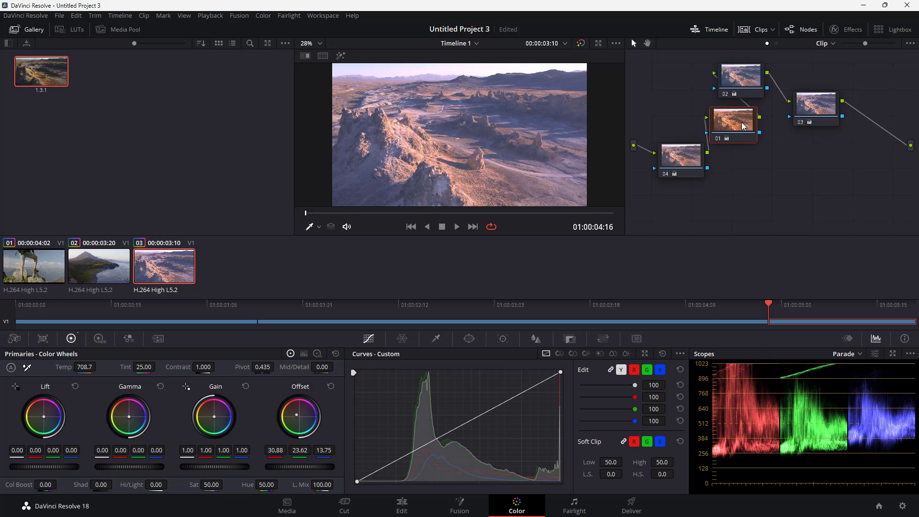
left_click_drag(690, 171, 664, 121)
left_click_drag(732, 122, 714, 122)
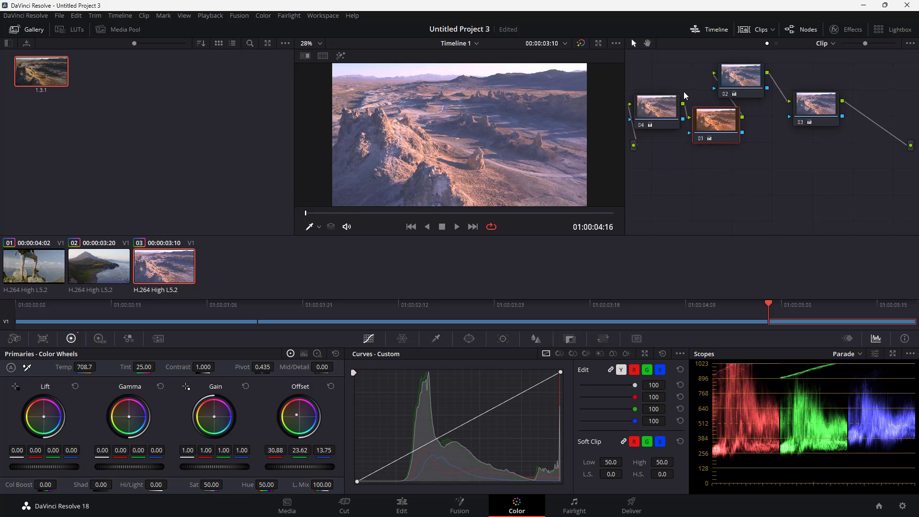
Arrange the nodes so the chain reads 04–01–02–03 left to right
left_click_drag(739, 78, 764, 75)
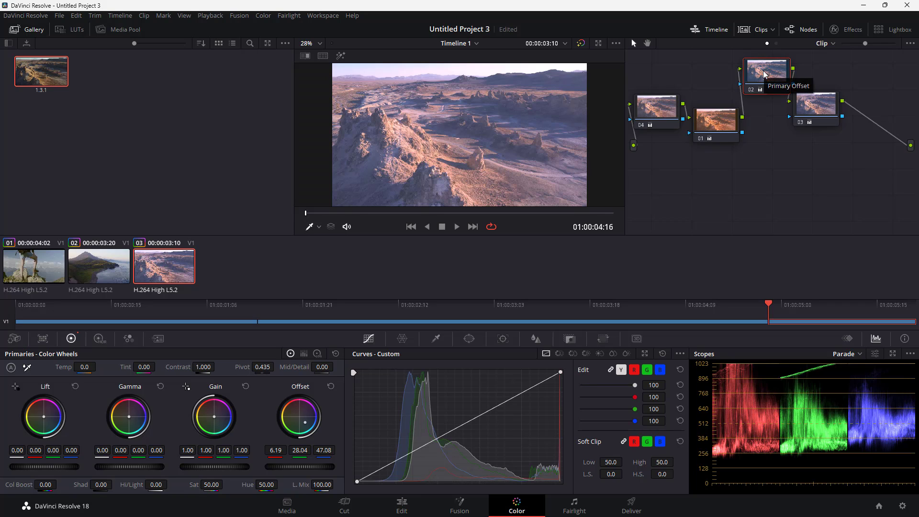
left_click_drag(651, 124, 672, 168)
left_click(724, 117)
left_click_drag(724, 117, 723, 105)
left_click_drag(682, 164, 672, 136)
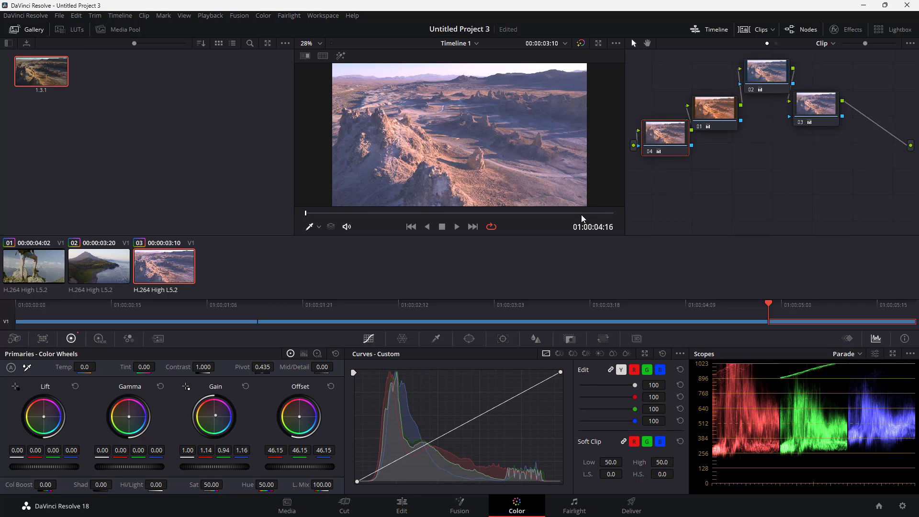